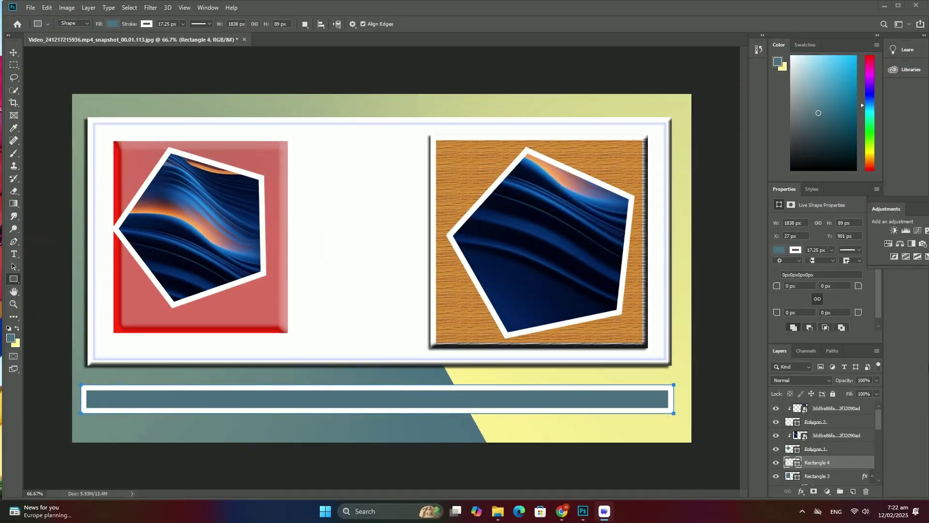
# Delete all old design layers from the top layer down to Rectangle 3.
pyautogui.click(850, 409)
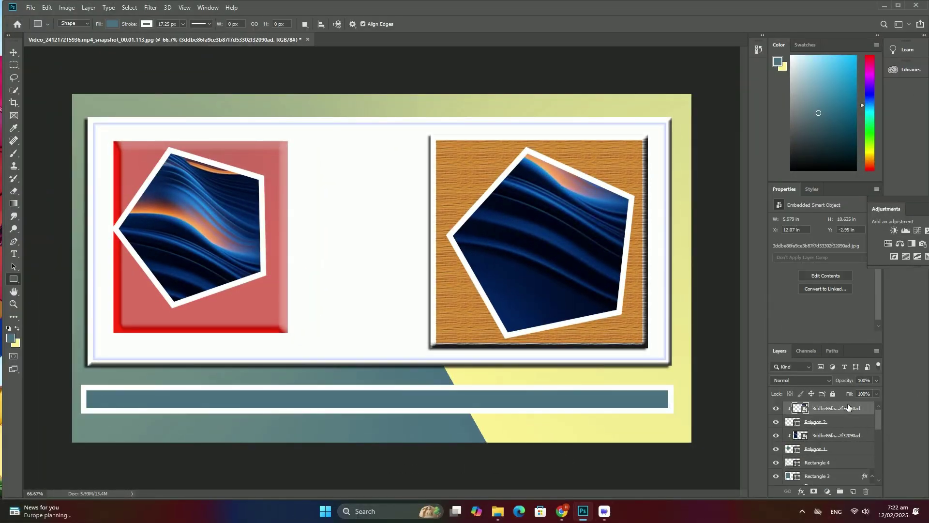
pyautogui.scroll(-5, 849, 408)
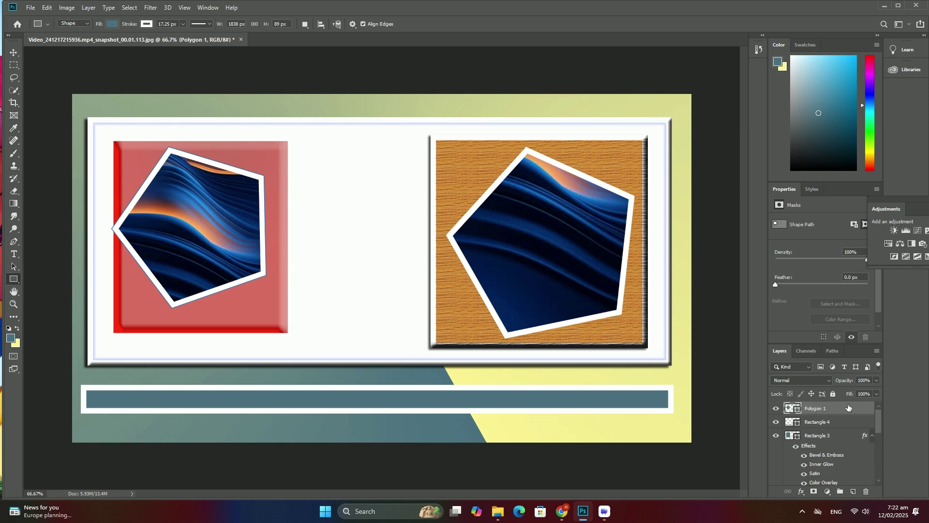
pyautogui.click(849, 409)
pyautogui.press('Delete')
pyautogui.press('Delete')
pyautogui.press('Delete')
pyautogui.press('Delete')
pyautogui.press('Delete')
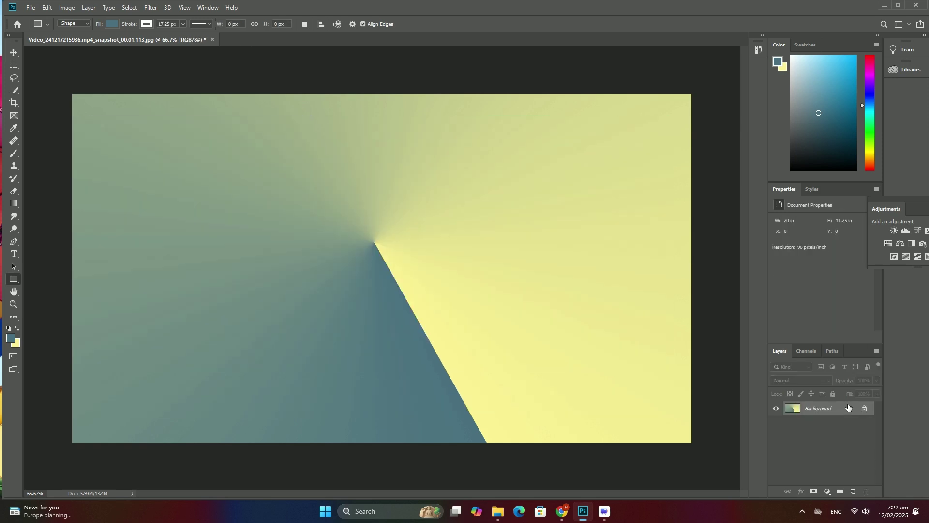
# Set the foreground colour to a dark green.
pyautogui.click(11, 338)
pyautogui.click(351, 189)
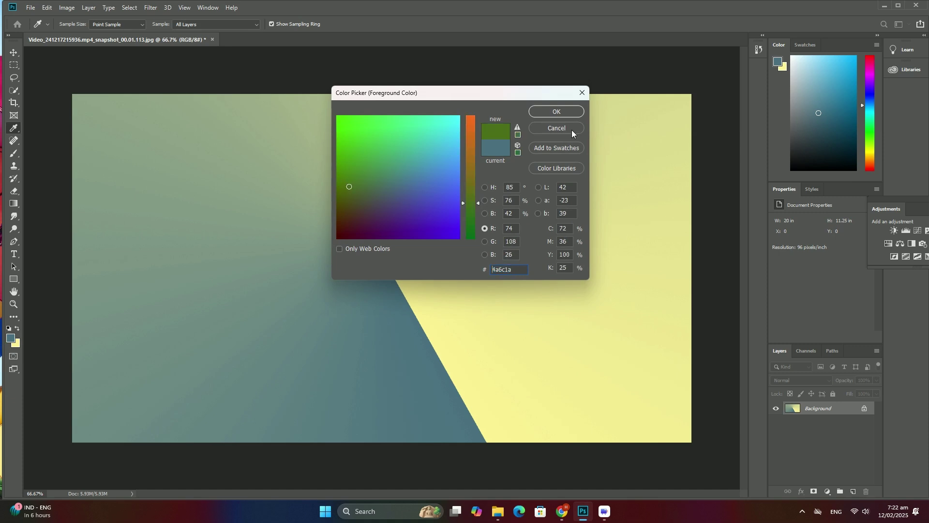
pyautogui.click(556, 111)
# Fill the background with a green-to-pale-yellow angle gradient.
pyautogui.press('u')
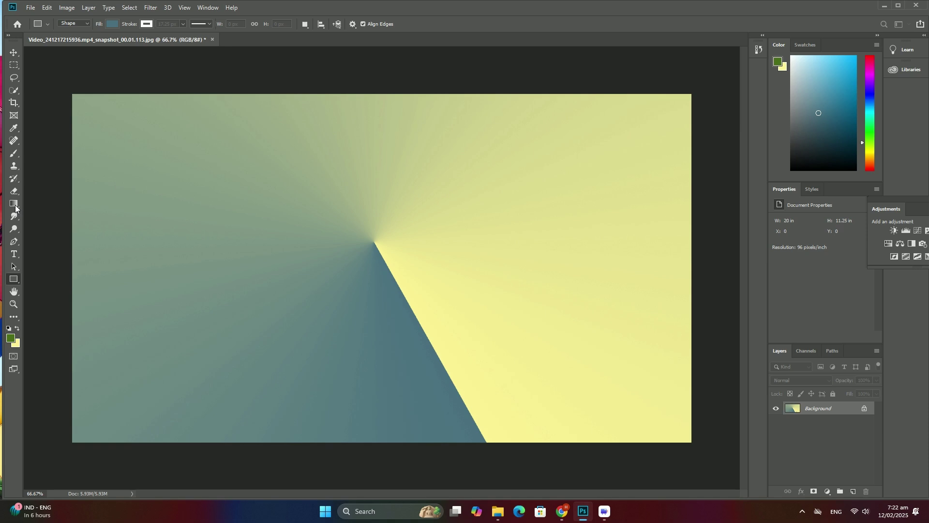
pyautogui.click(15, 207)
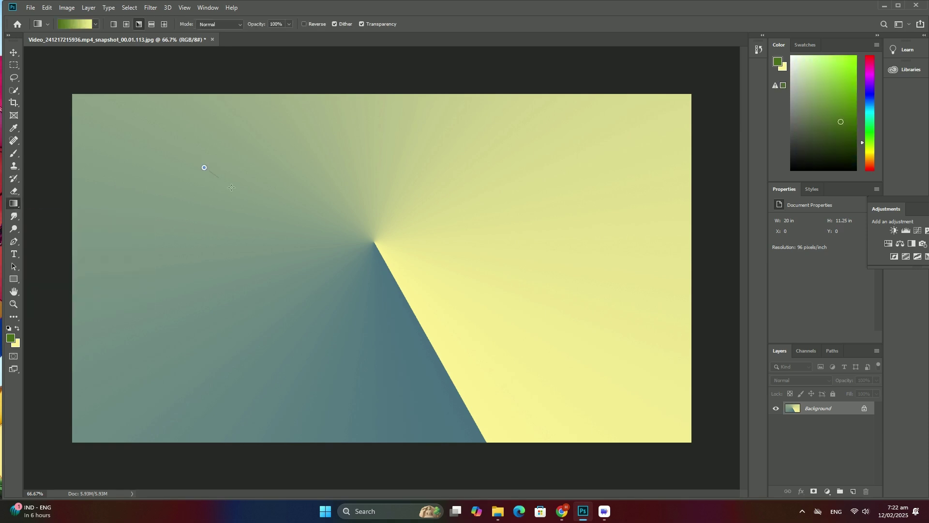
pyautogui.moveTo(204, 167)
pyautogui.mouseDown()
pyautogui.moveTo(441, 256)
pyautogui.moveTo(360, 234)
pyautogui.moveTo(301, 281)
pyautogui.mouseUp()
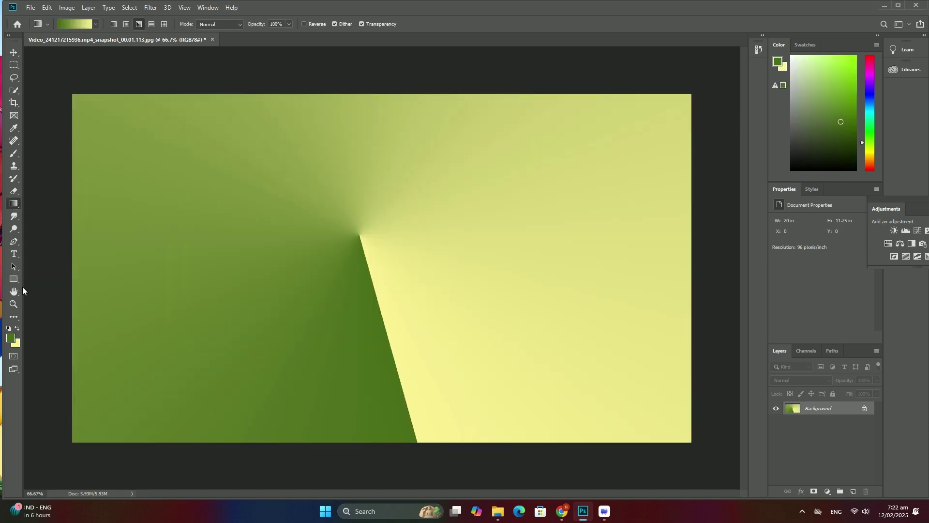
pyautogui.click(13, 278)
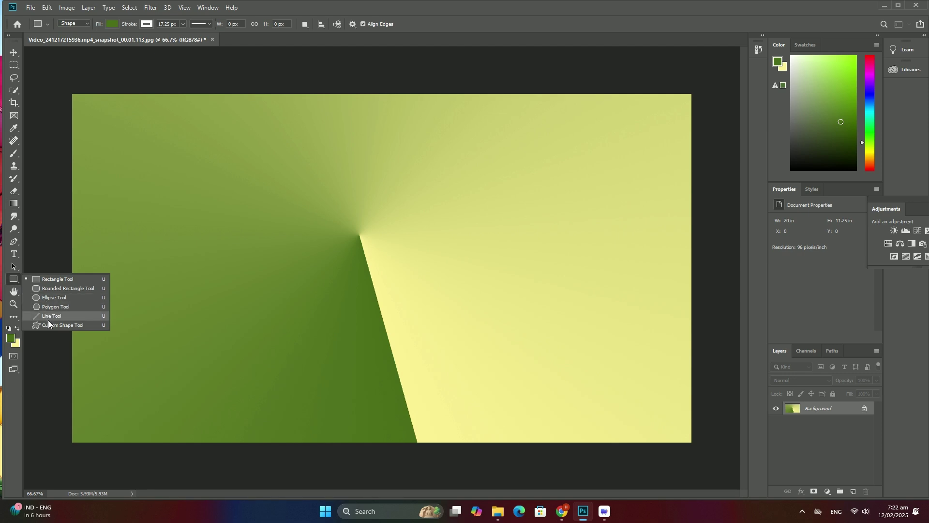
# Draw a heart custom shape with a white outline across the banner's upper left.
pyautogui.click(49, 324)
pyautogui.rightClick(268, 214)
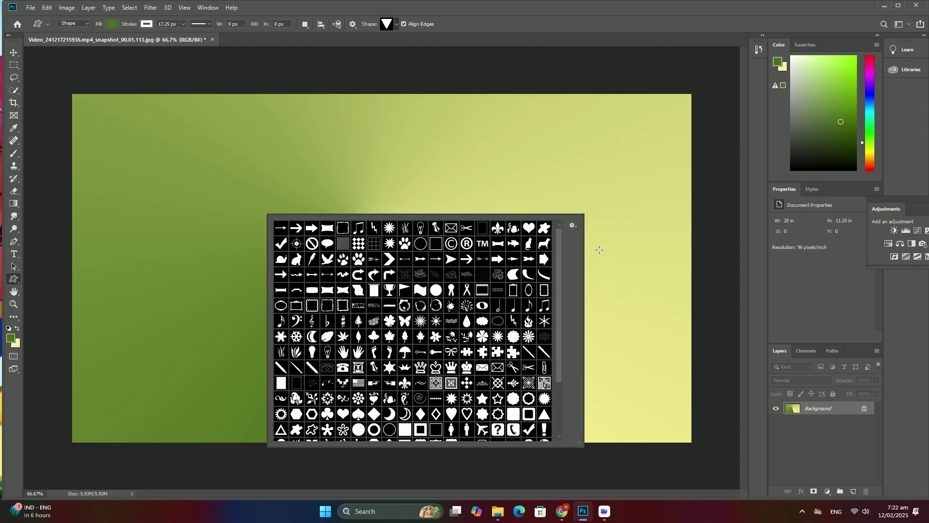
pyautogui.click(529, 227)
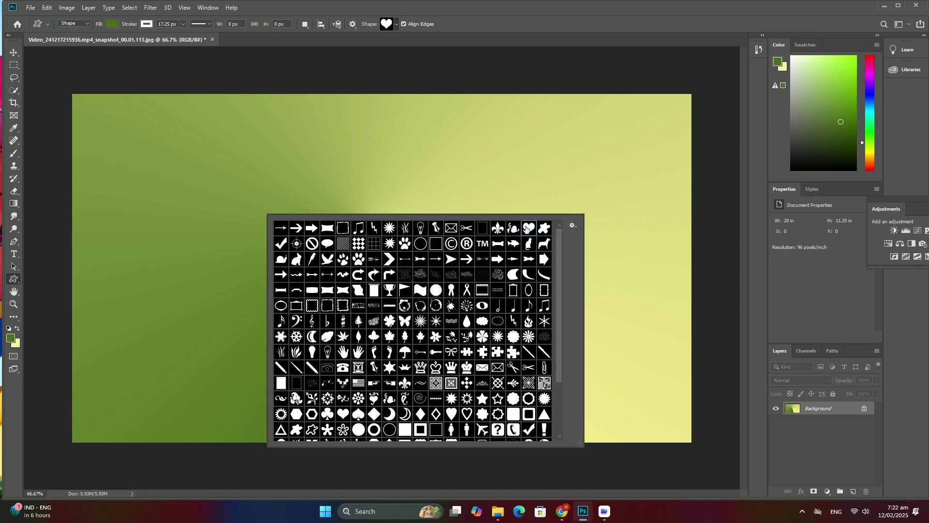
pyautogui.click(130, 136)
pyautogui.moveTo(116, 135); pyautogui.dragTo(319, 293)
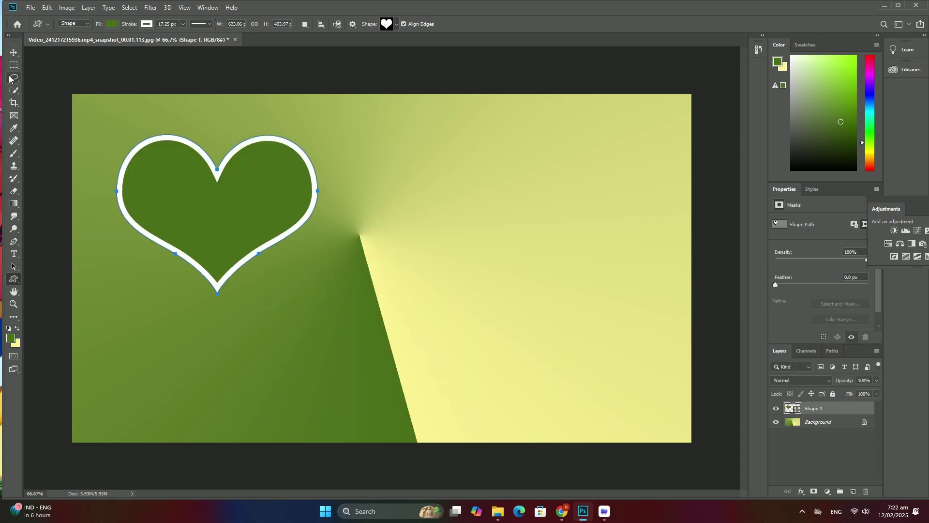
pyautogui.click(30, 8)
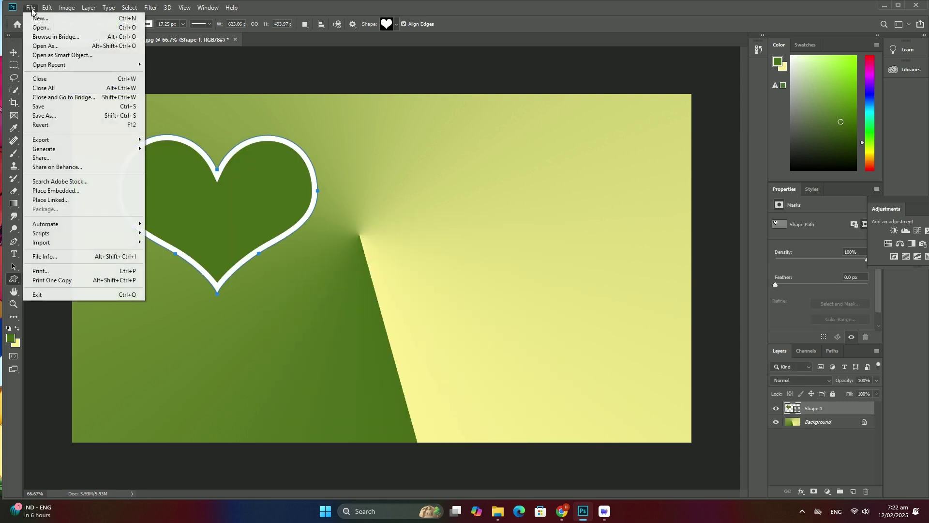
# Embed the blue abstract photo over the left heart and clip it inside the heart.
pyautogui.click(75, 190)
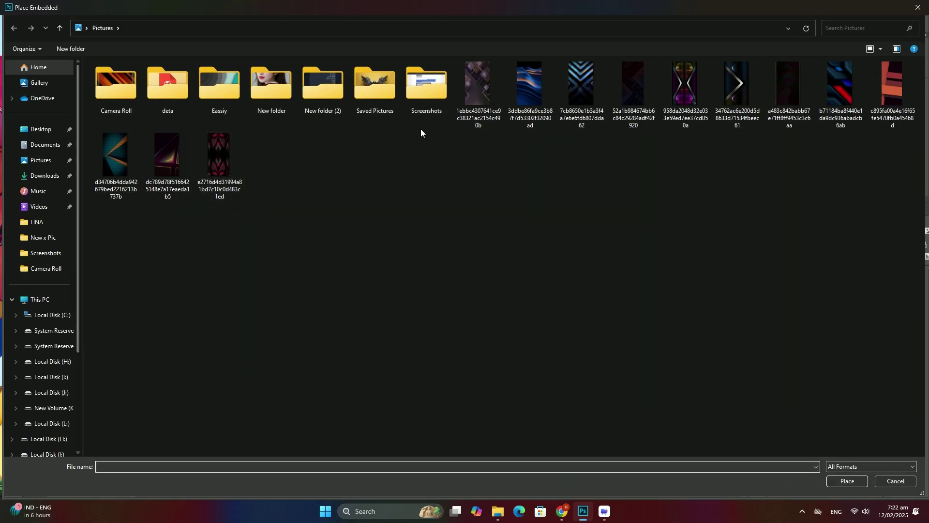
pyautogui.doubleClick(594, 77)
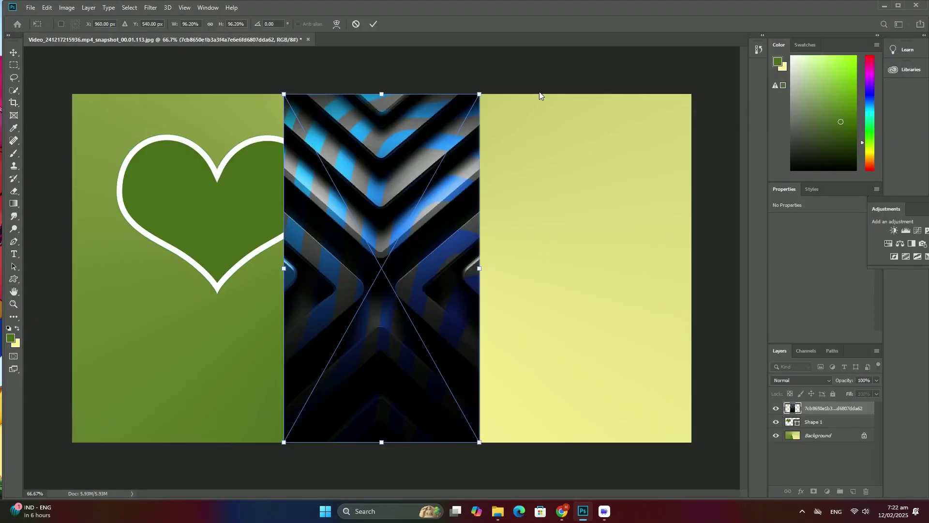
pyautogui.moveTo(441, 160); pyautogui.dragTo(239, 190)
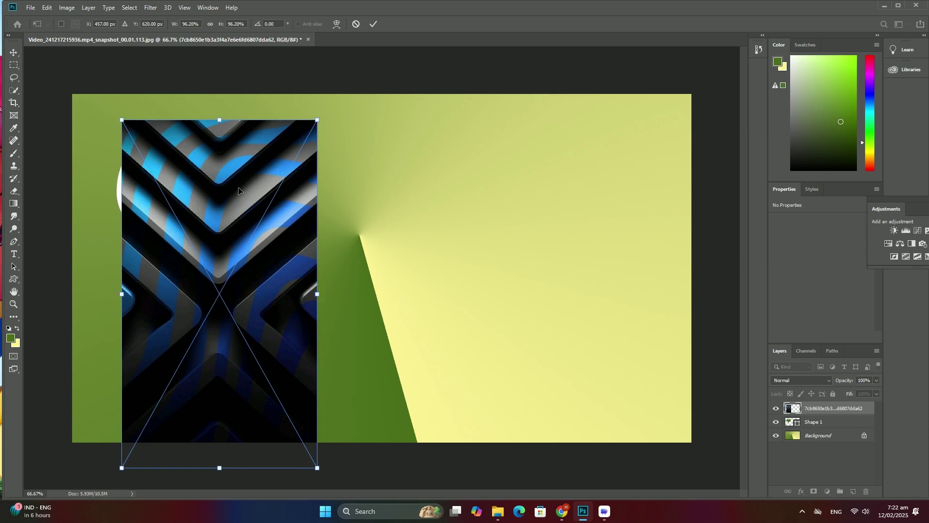
pyautogui.press('u')
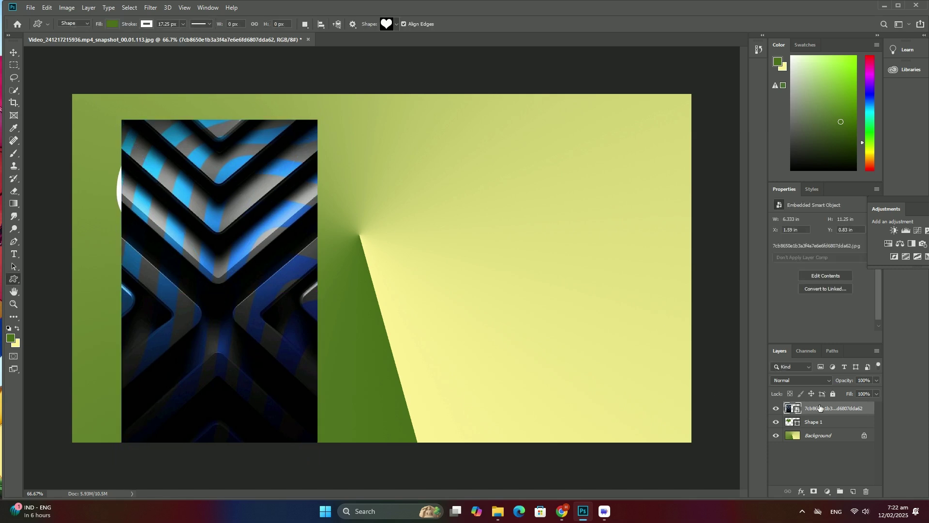
pyautogui.rightClick(820, 408)
pyautogui.click(840, 201)
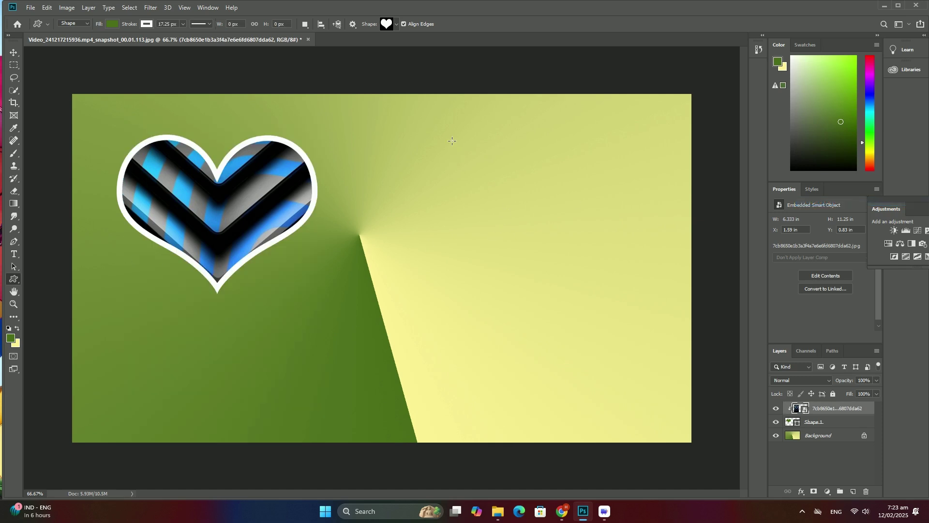
# Draw a second outlined green heart on the right side.
pyautogui.moveTo(452, 141); pyautogui.dragTo(651, 299)
pyautogui.click(137, 101)
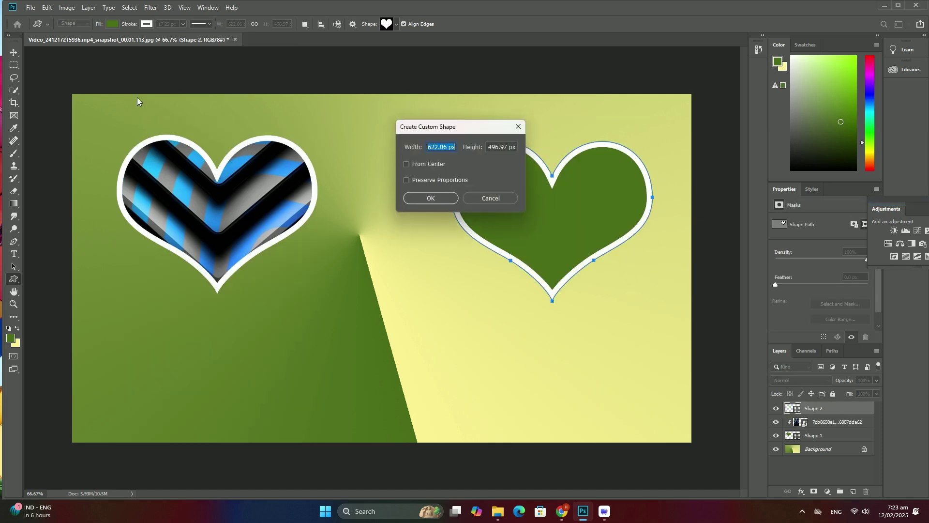
pyautogui.click(490, 198)
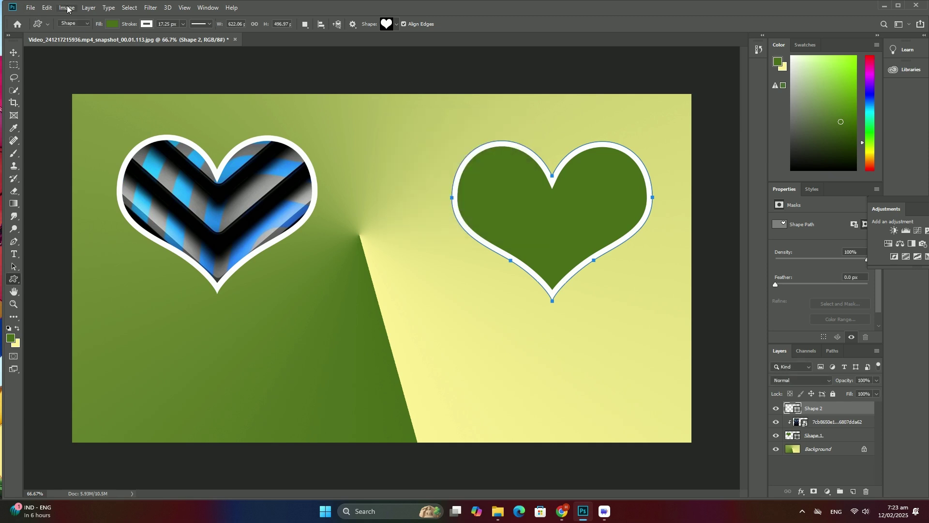
pyautogui.click(32, 9)
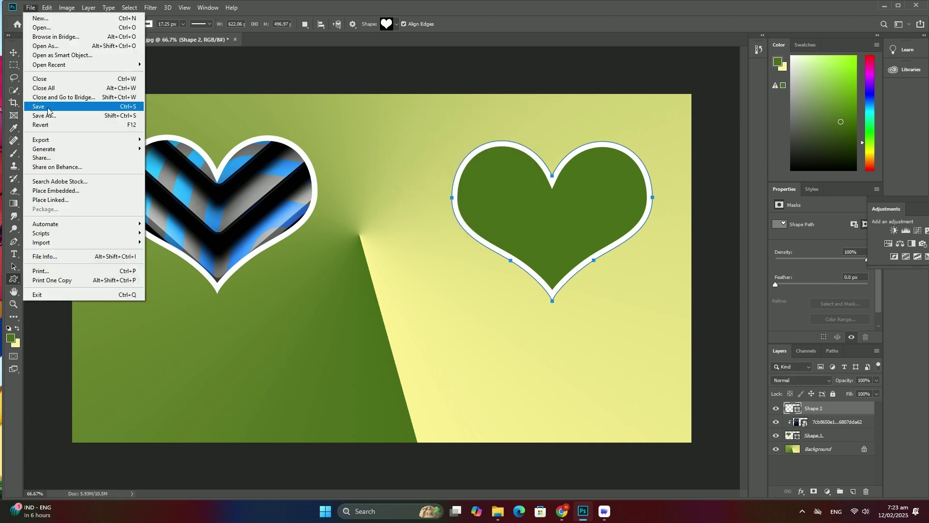
# Embed the blue abstract photo again over the right heart and clip it inside.
pyautogui.click(63, 191)
pyautogui.doubleClick(582, 92)
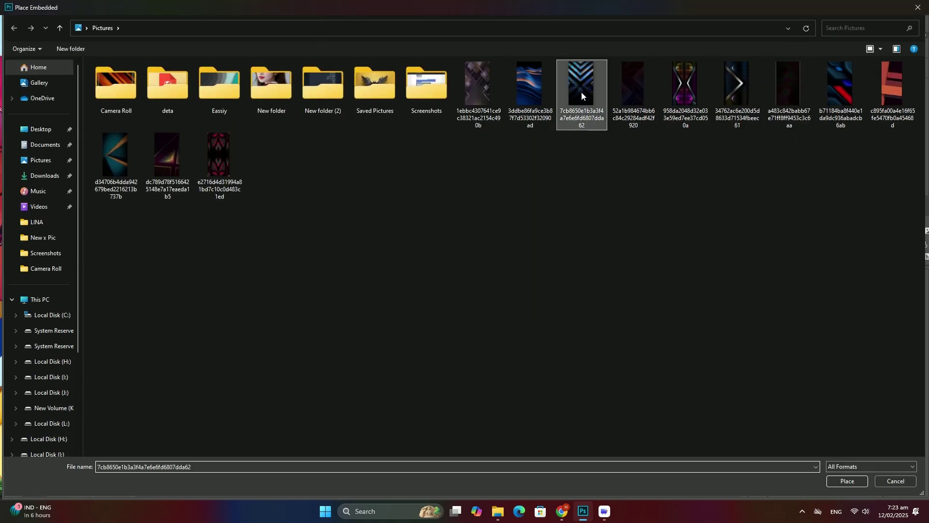
pyautogui.moveTo(349, 224); pyautogui.dragTo(522, 97)
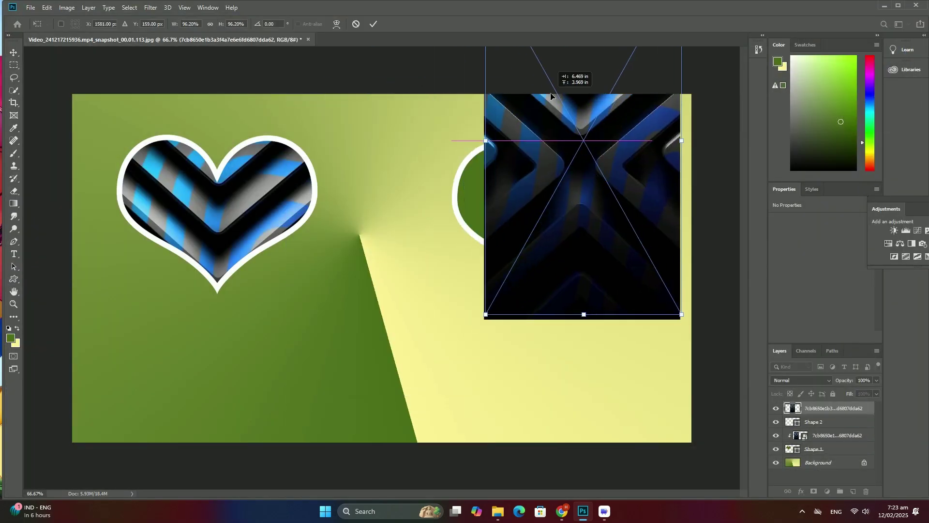
pyautogui.press('Return')
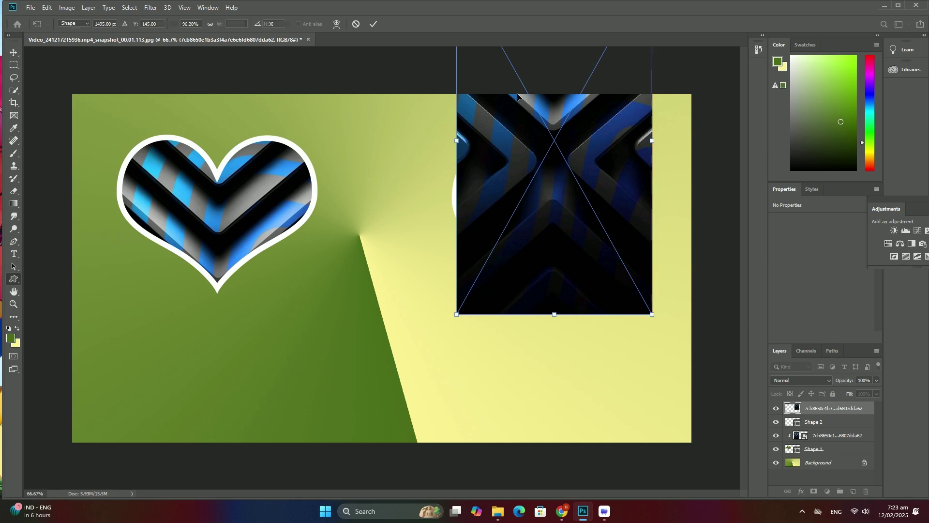
pyautogui.rightClick(815, 409)
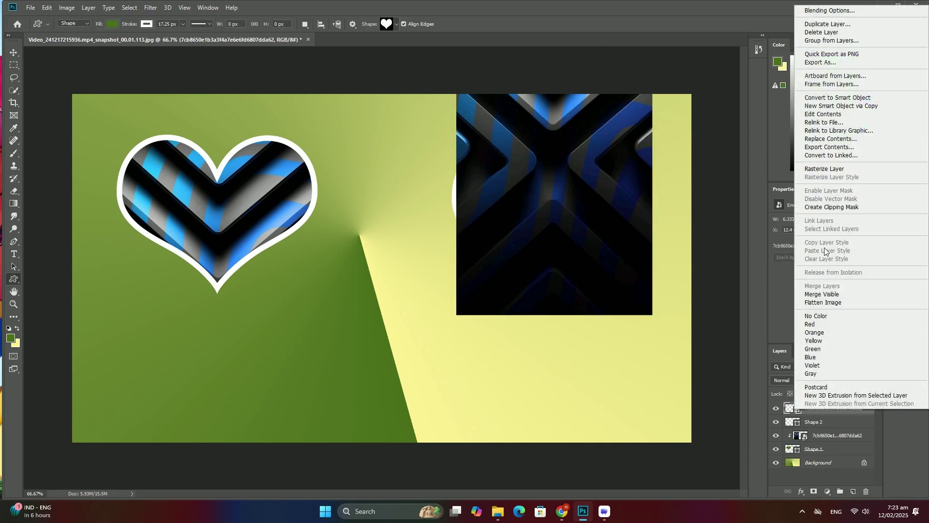
pyautogui.click(830, 234)
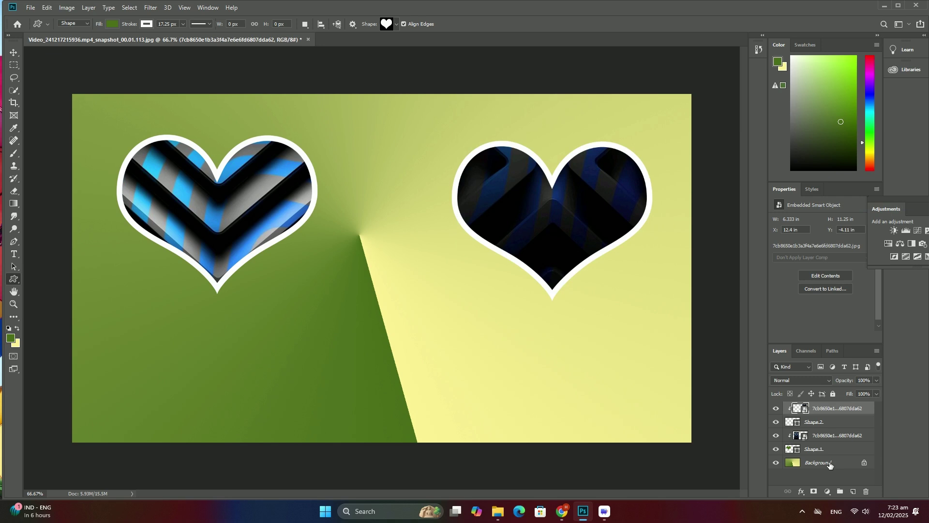
pyautogui.click(830, 464)
# Draw a large white-bordered green rectangle spanning both hearts with the Rectangle tool.
pyautogui.rightClick(12, 281)
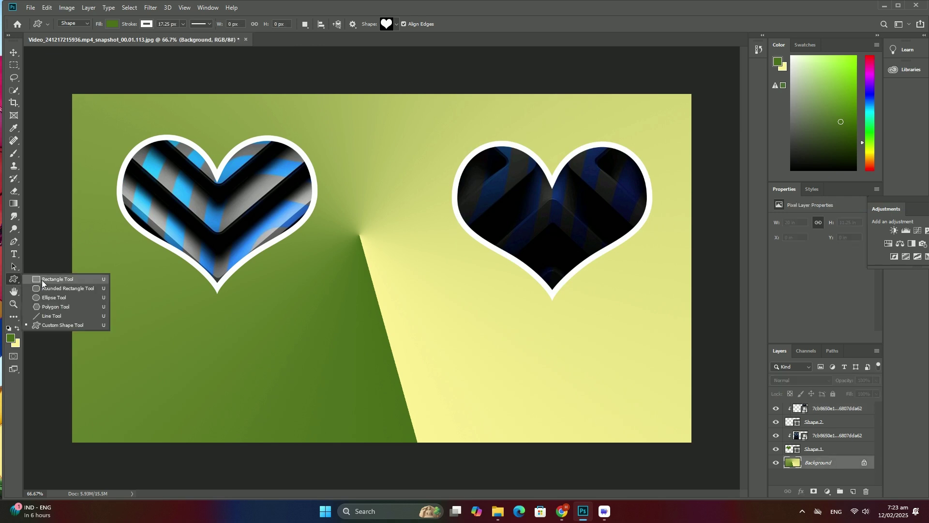
pyautogui.click(43, 279)
pyautogui.moveTo(94, 107)
pyautogui.mouseDown()
pyautogui.moveTo(616, 322)
pyautogui.moveTo(675, 322)
pyautogui.mouseUp()
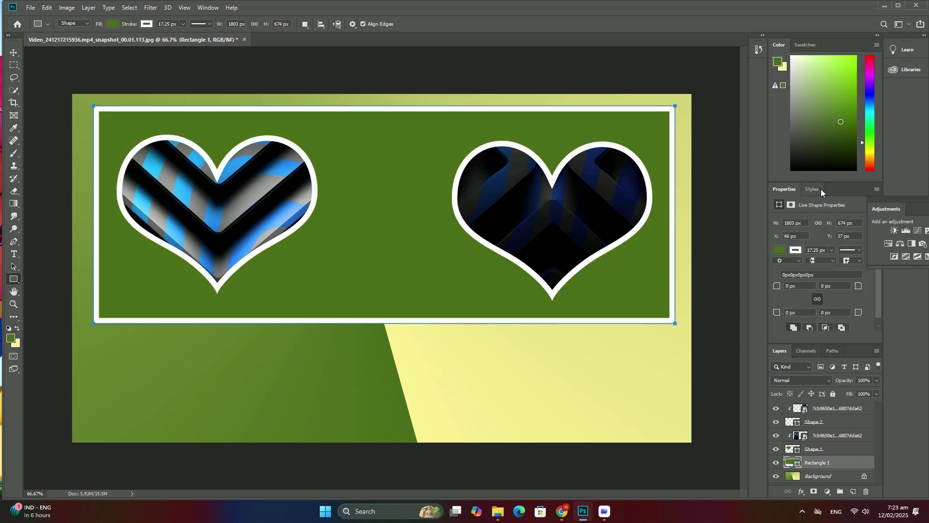